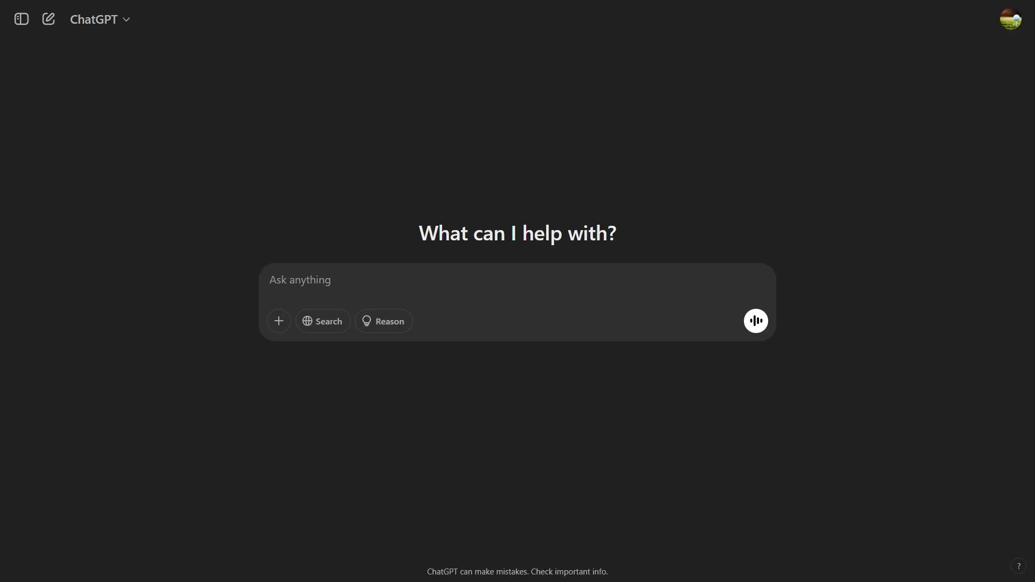
Paste and send the request for six consistent fluffy golden cat fried-egg prompts.
text(Create 6 prompts for a chubby, fluffy, golden-yellow cat, happily standing in the kitchen, behind the kitchen table, full-body, in an ultra-realistic style as follows: The prompts describing the cat’s actions in preparing and eating an egg dish, including: 1. taking eggs from a basket, 2. whisking eggs in a bowl, 3. pouring oil into a pan, 4. frying the eggs professionally, 5. beautifully garnishing the fried eggs on a plate, 6. enjoying the dish deliciously. The description of the cat, setting, and style must be kept absolutely unchanged.)
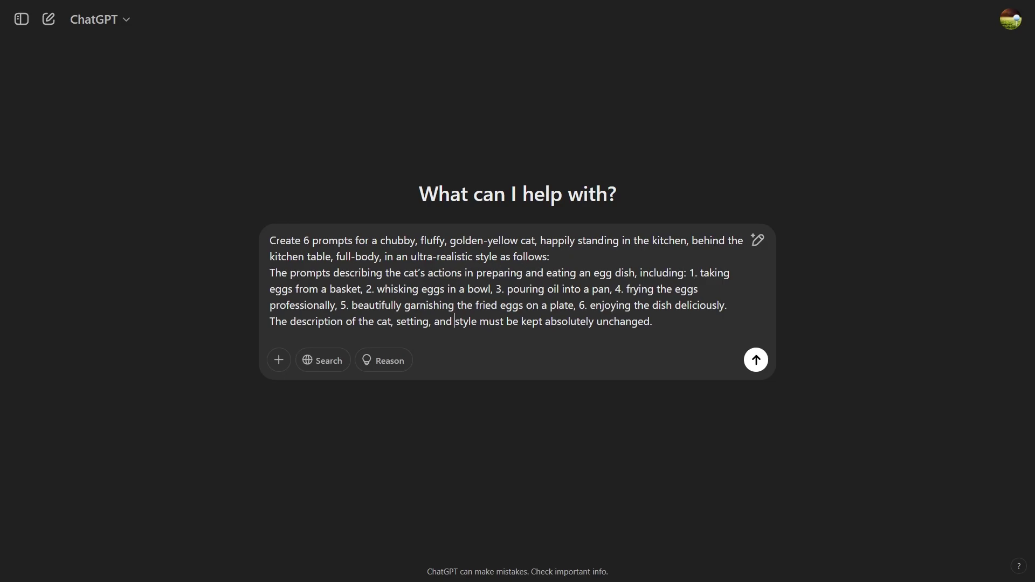
key(Return)
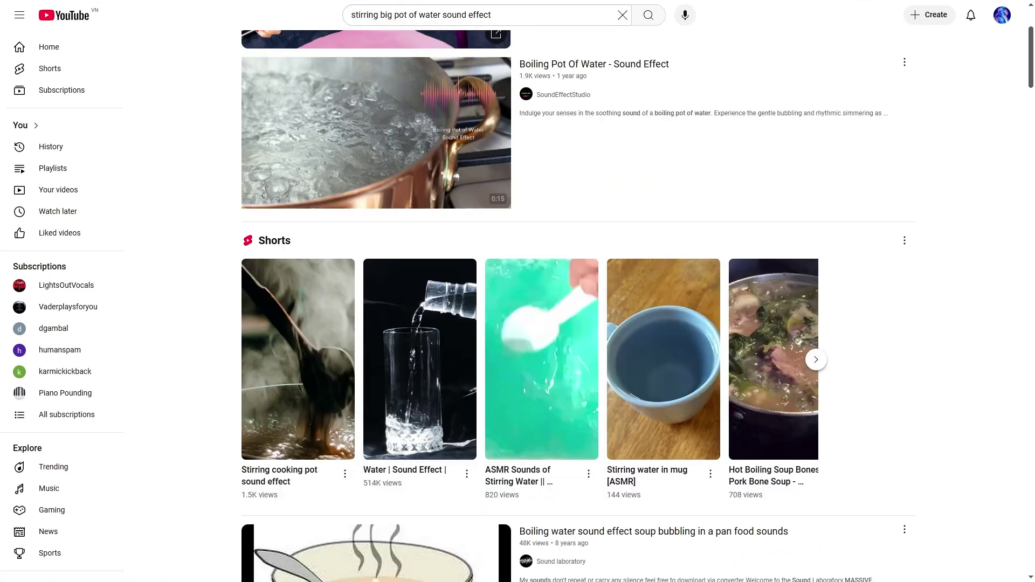
scroll(578, 323, down, 5)
text(Eggs frying)
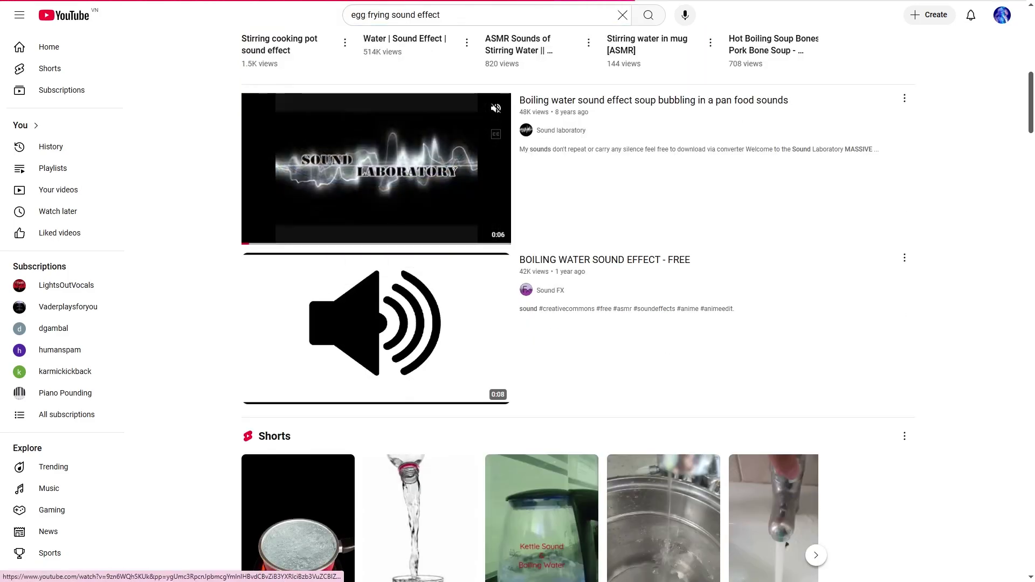
scroll(579, 323, down, 3)
text(Seasoning shake sound)
Search YouTube for a seasoning shake sound effect using the autocomplete suggestion.
key(Return)
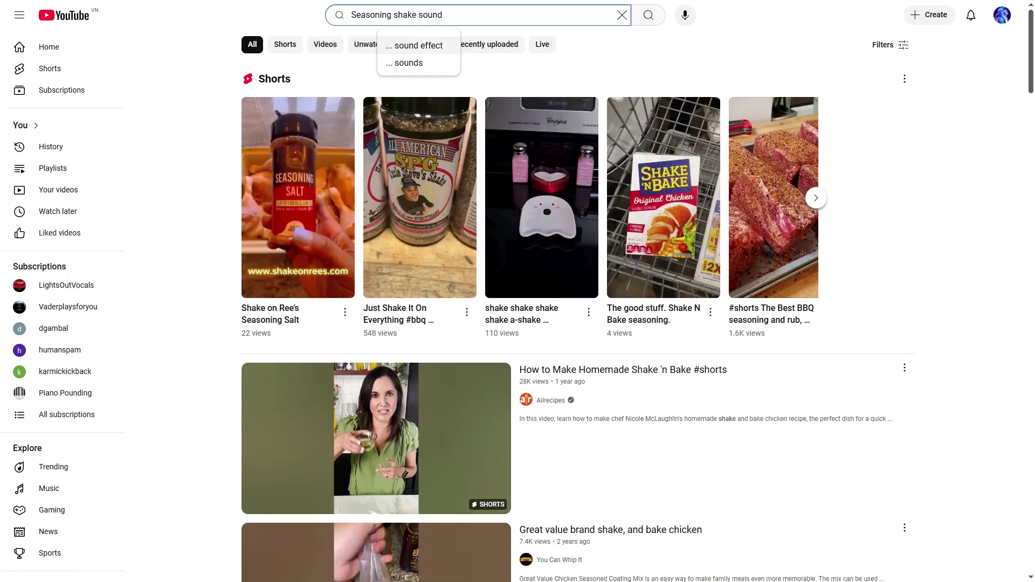
key(Down)
key(Return)
scroll(517, 323, down, 2)
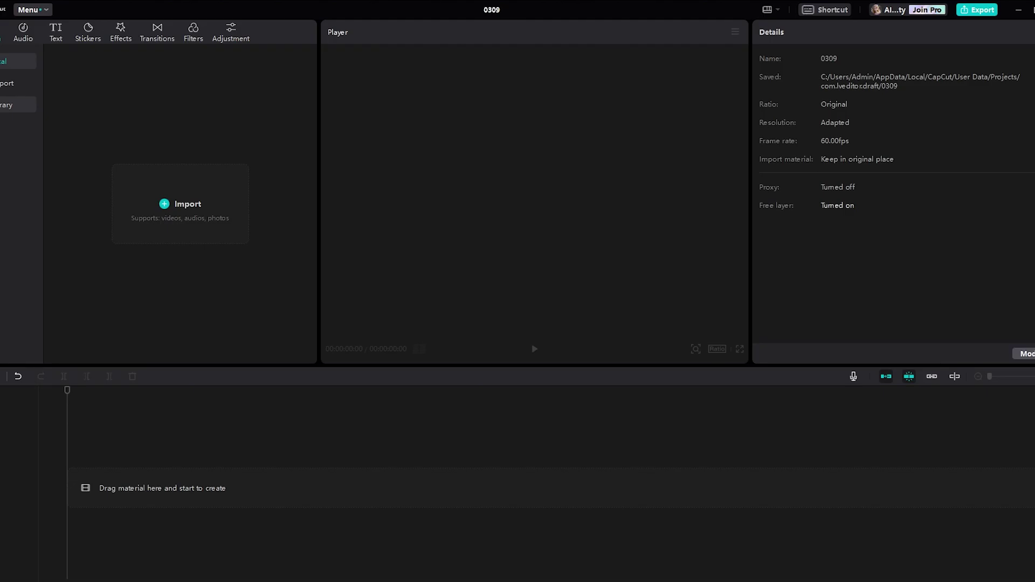
Drag the six cat clips onto the timeline and the sound effects onto an audio track.
drag(240, 420, 86, 492)
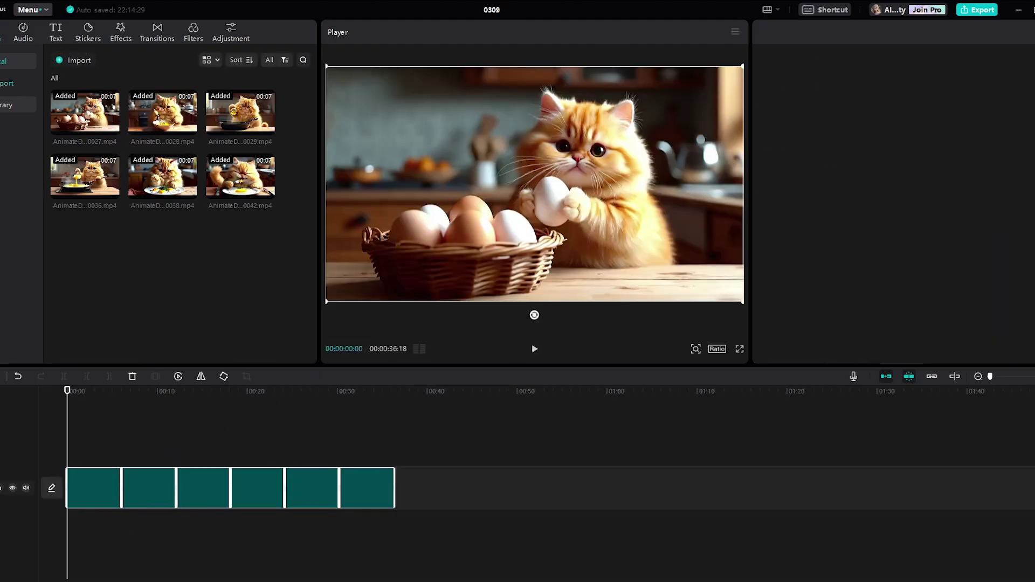
drag(671, 207, 122, 525)
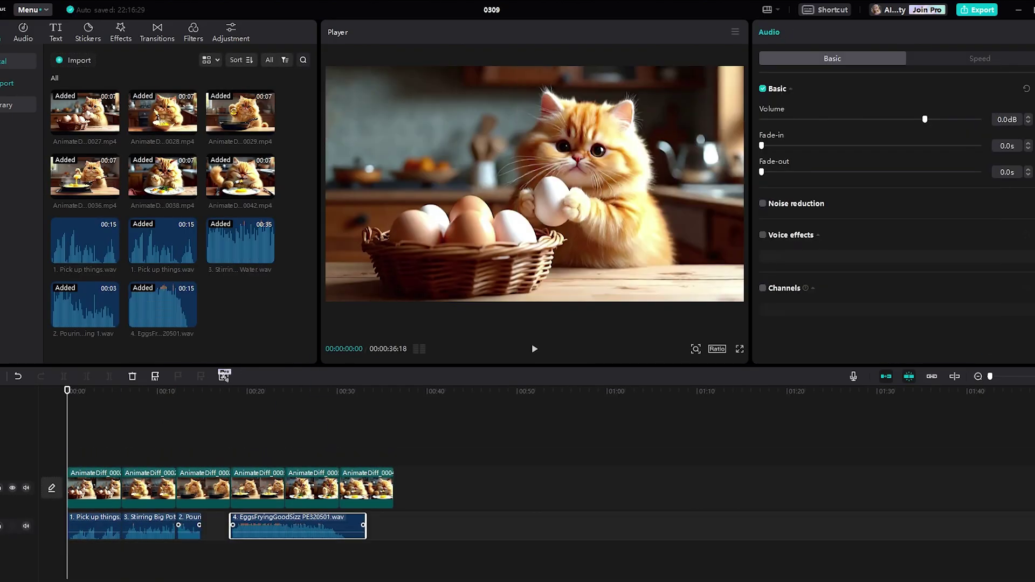